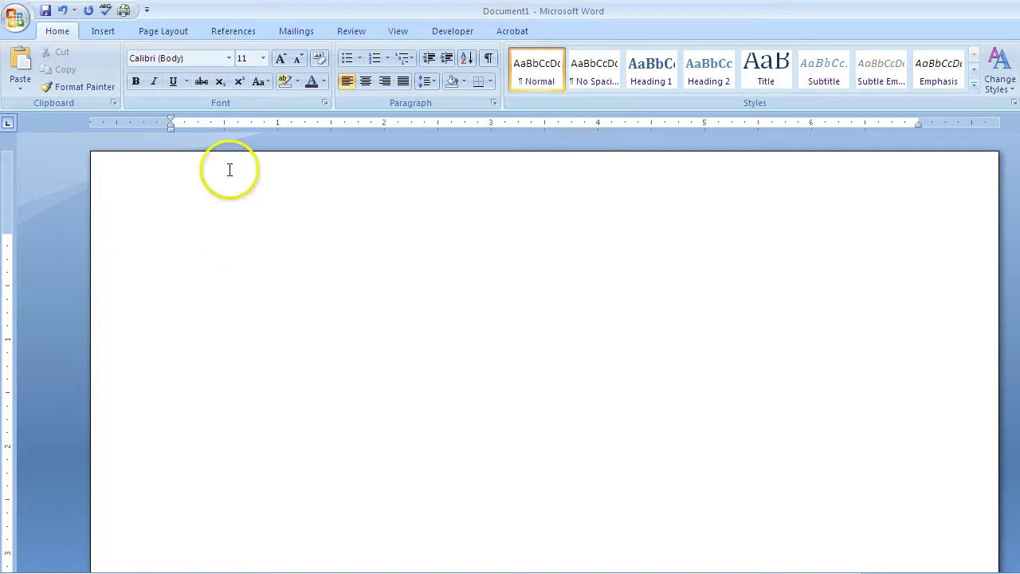
# - Switch to the References tab to show the citation and bibliography tools
pyautogui.click(223, 30)
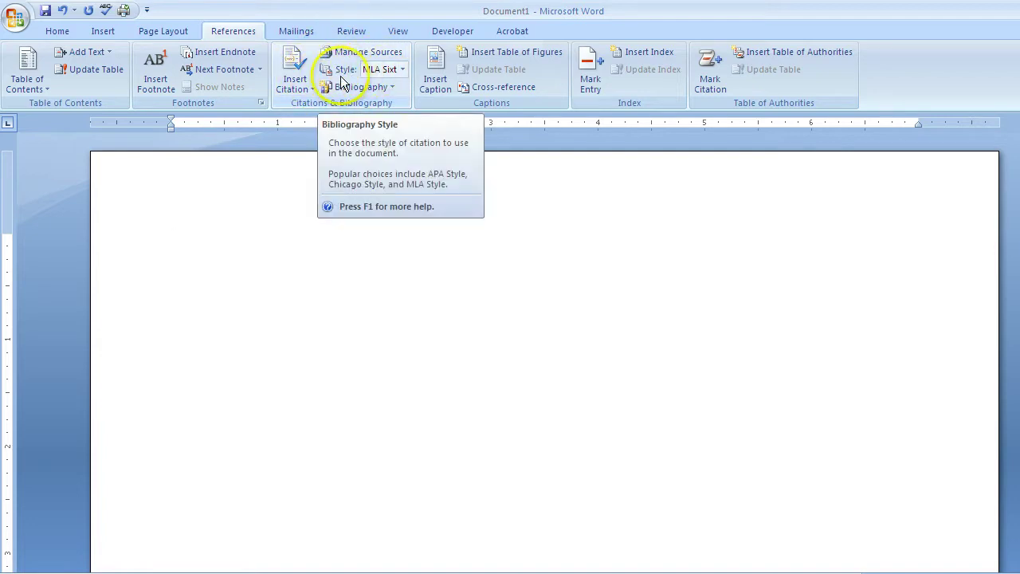
pyautogui.click(403, 70)
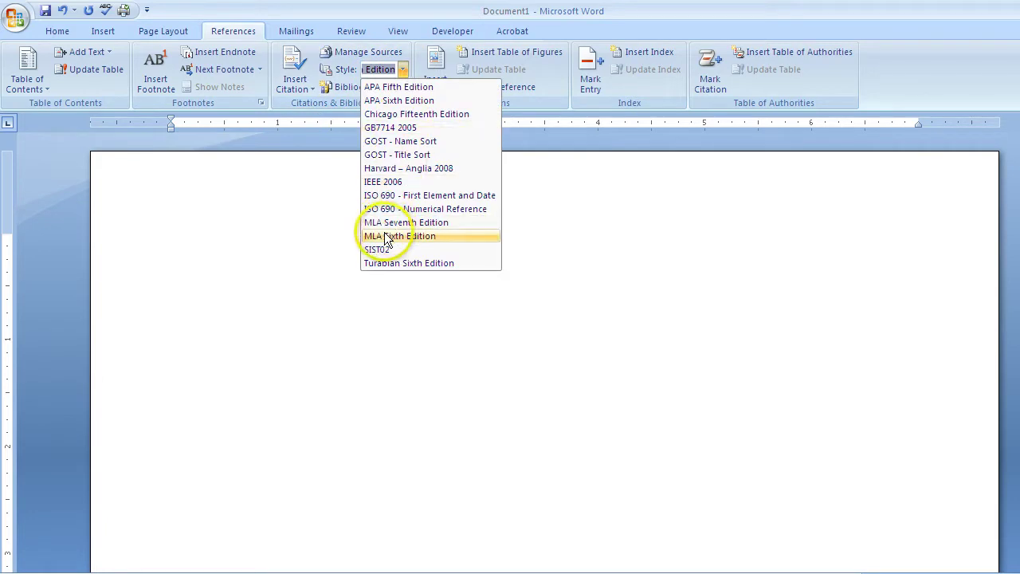
pyautogui.press('Escape')
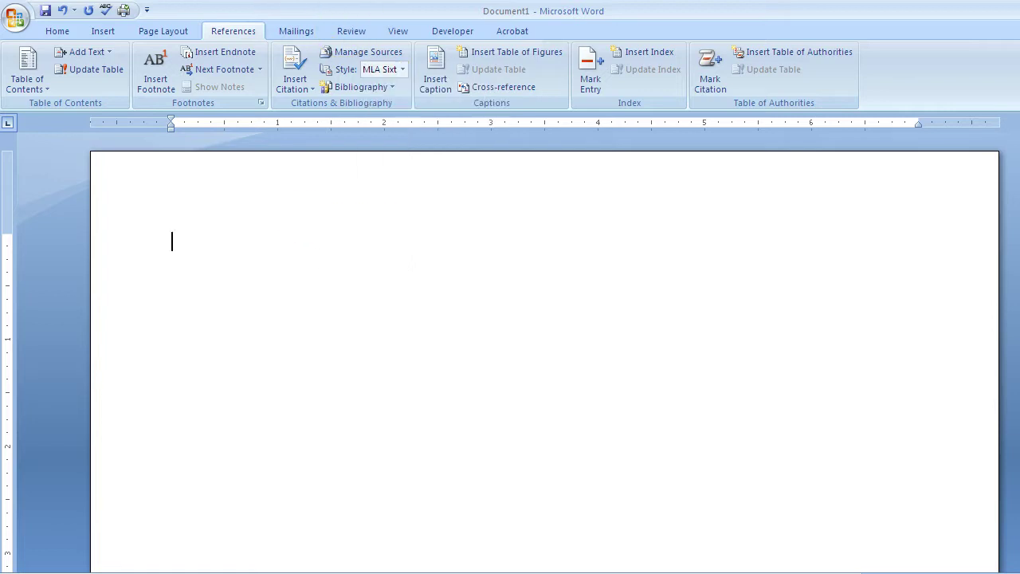
# - Open Manage Sources and preview the Bedford St. Martins and 'County, schools talk money' entries
pyautogui.click(360, 55)
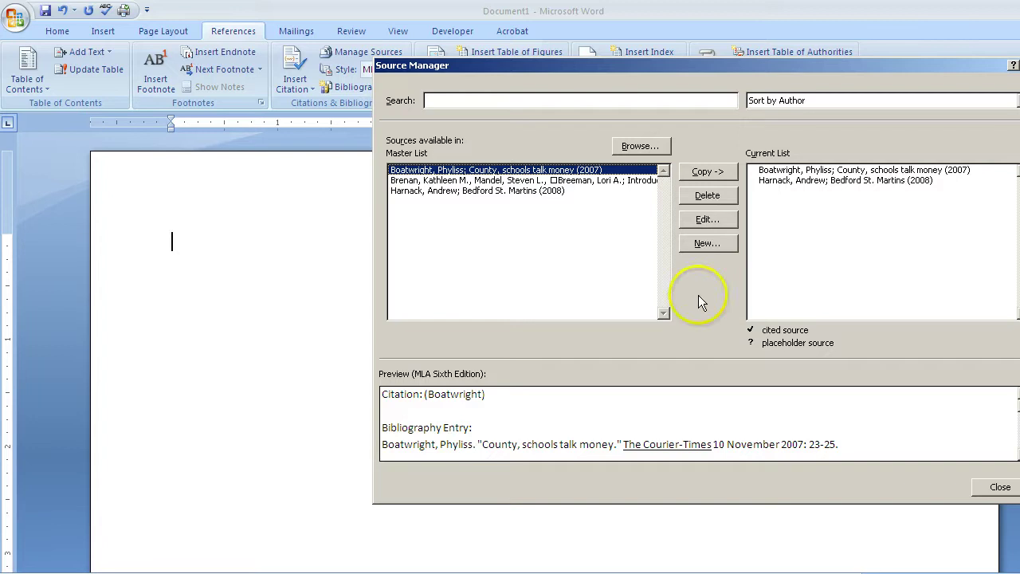
pyautogui.click(453, 182)
pyautogui.click(449, 191)
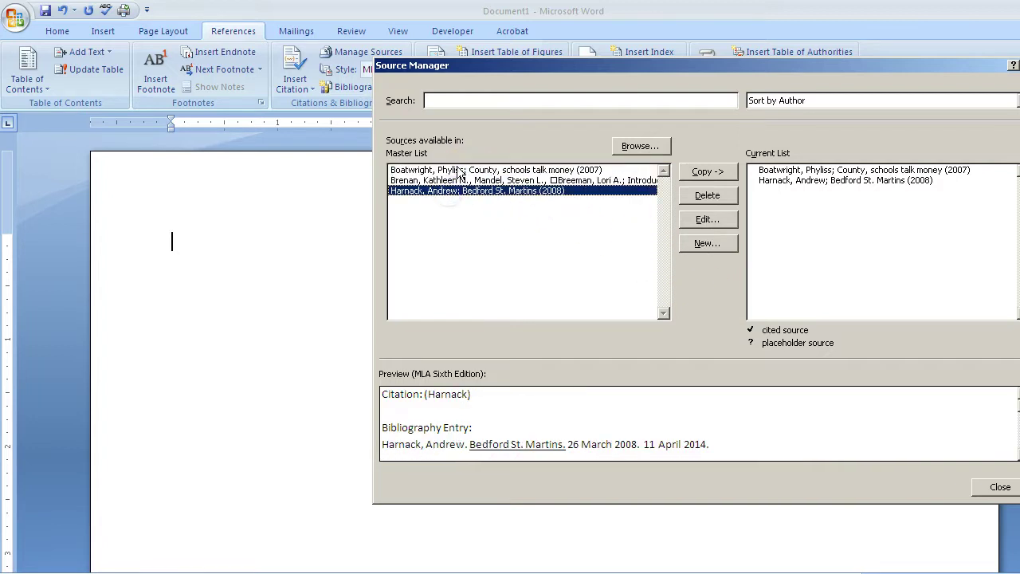
pyautogui.click(456, 170)
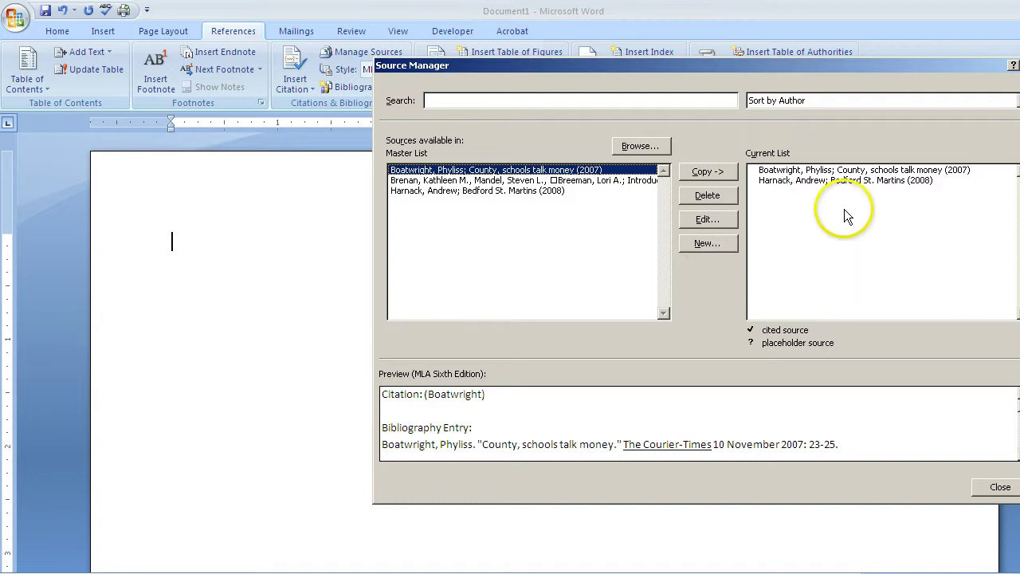
# - Create a new source with Web site as its type of source
pyautogui.click(719, 244)
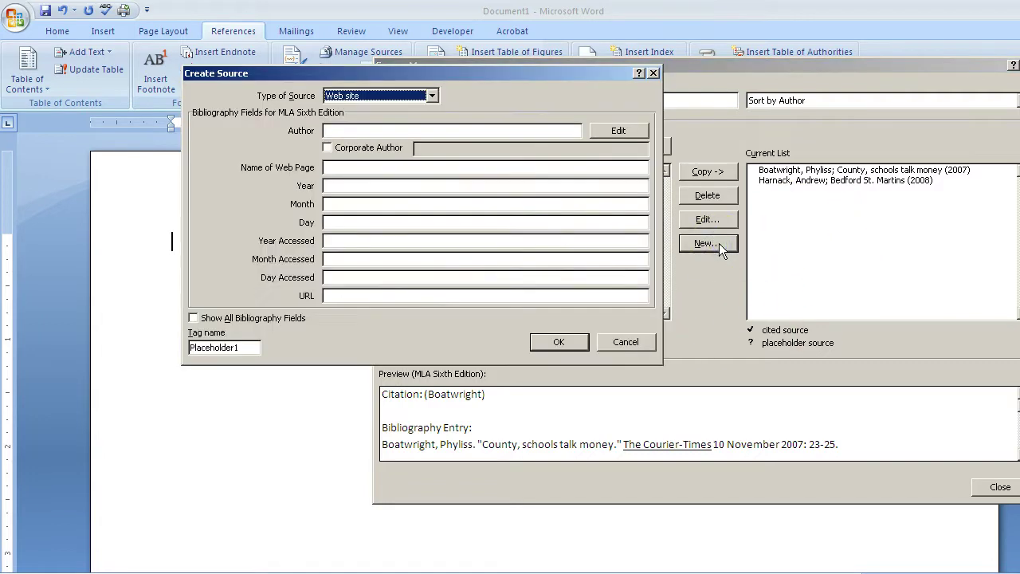
pyautogui.click(431, 96)
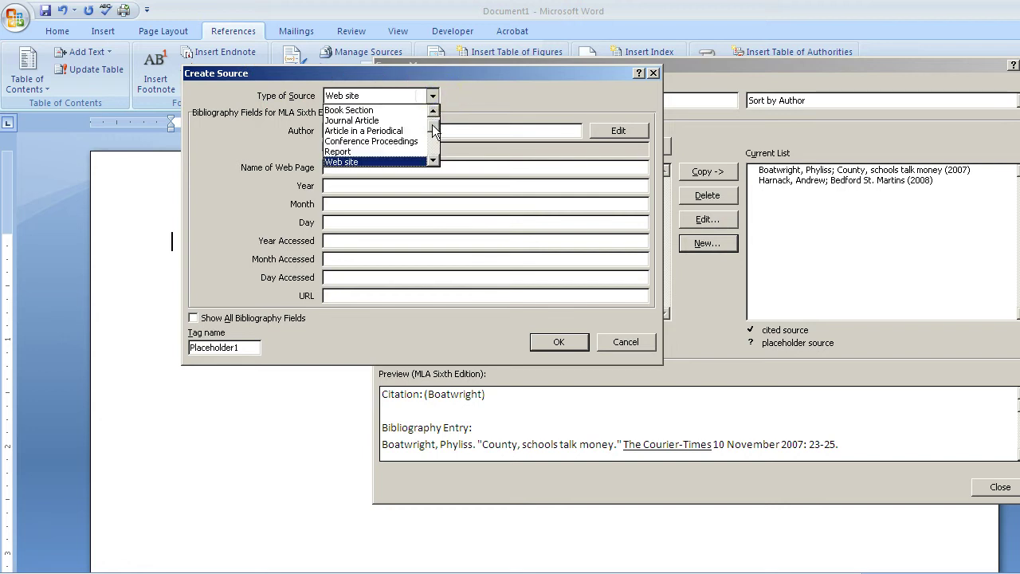
pyautogui.moveTo(433, 134)
pyautogui.mouseDown()
pyautogui.moveTo(430, 150)
pyautogui.moveTo(433, 137)
pyautogui.mouseUp()
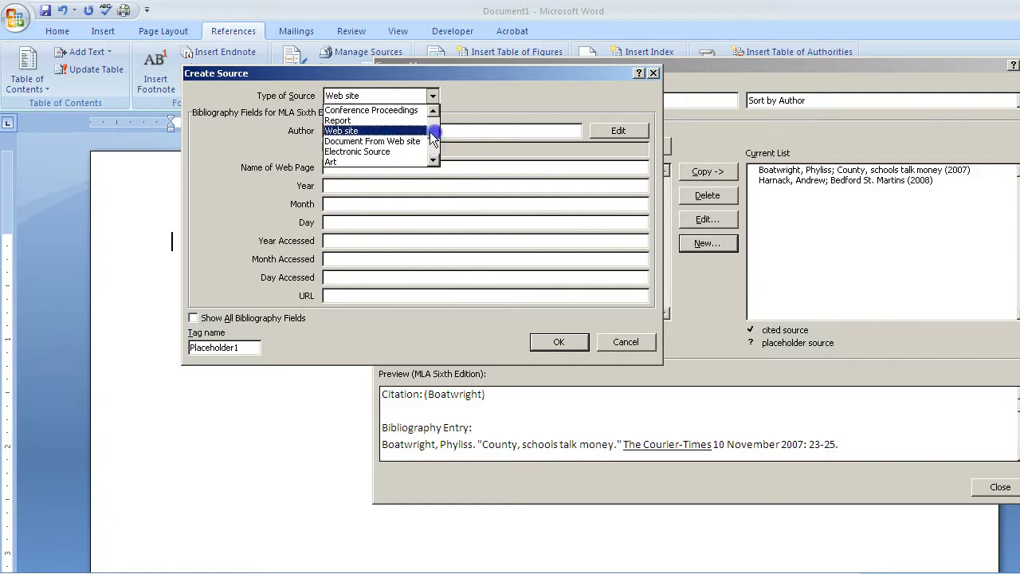
pyautogui.click(387, 131)
pyautogui.click(361, 130)
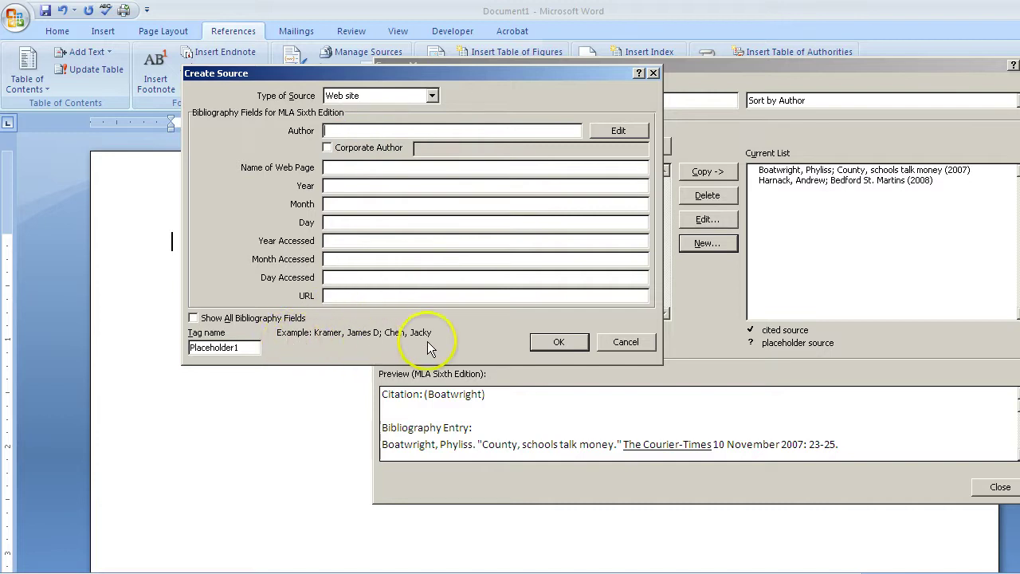
# - Enter 'Apartment Hunt' as the web page name and 2008 as the year
pyautogui.click(334, 130)
pyautogui.click(358, 169)
pyautogui.click(359, 169)
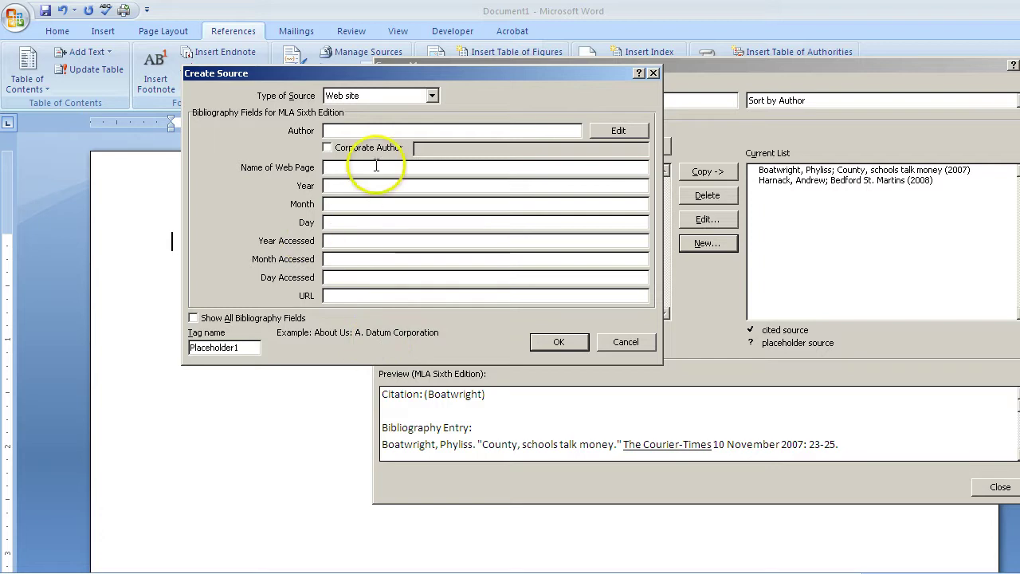
pyautogui.write('Apartment Hunt')
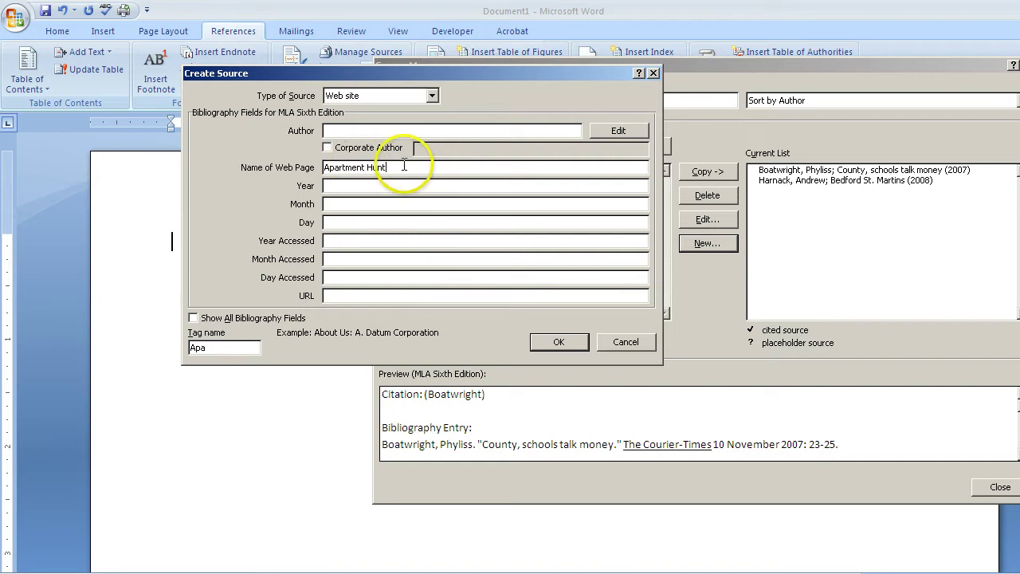
pyautogui.click(341, 186)
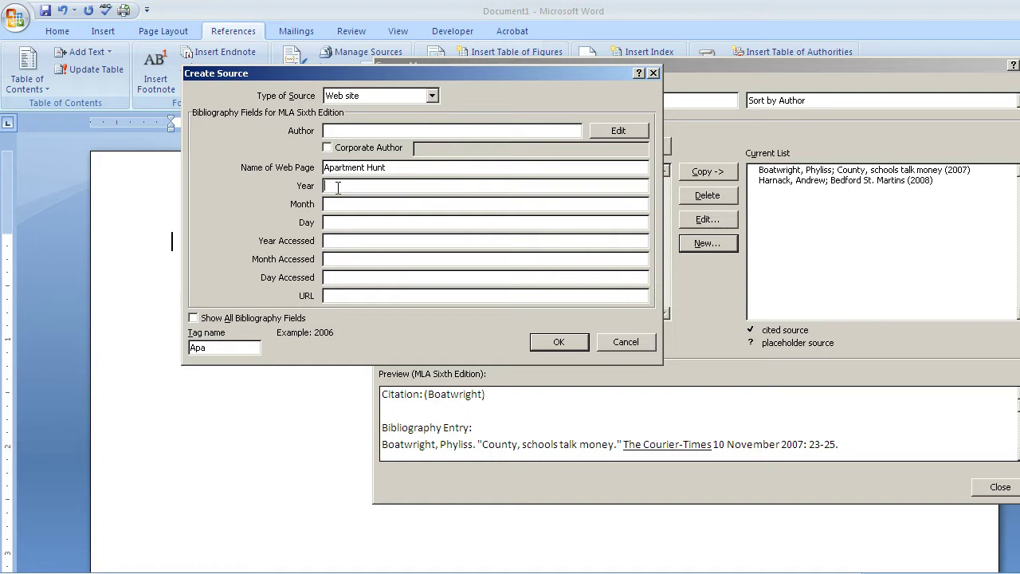
pyautogui.write('2008')
pyautogui.click(336, 205)
# - Enter the access date 11 April 2014 and paste the apartmentratings.com URL
pyautogui.click(337, 241)
pyautogui.write('20')
pyautogui.press('Tab')
pyautogui.write('April')
pyautogui.press('Tab')
pyautogui.write('11')
pyautogui.press('Tab')
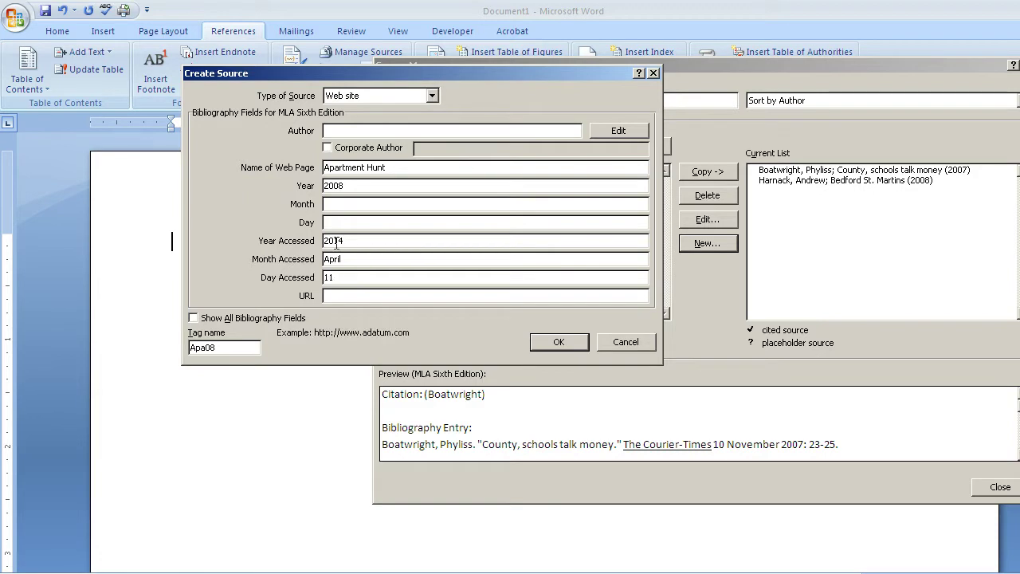
pyautogui.write('http://www.apartmentratings.com/rate?a=MSAAvgRentalPrice&msa=1520')
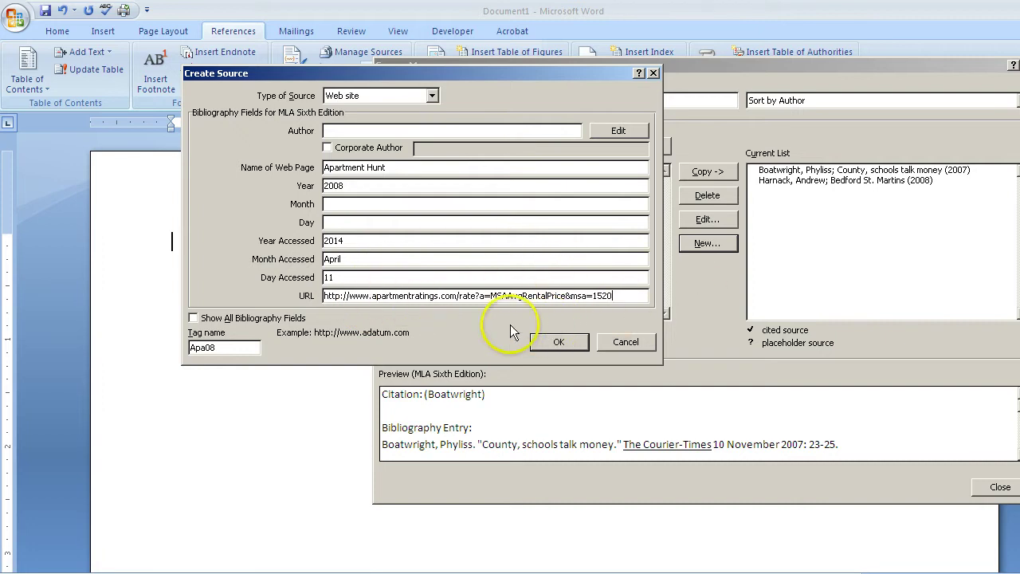
# - Save the Apartment Hunt source, select it in the Current List, and close Source Manager
pyautogui.click(555, 355)
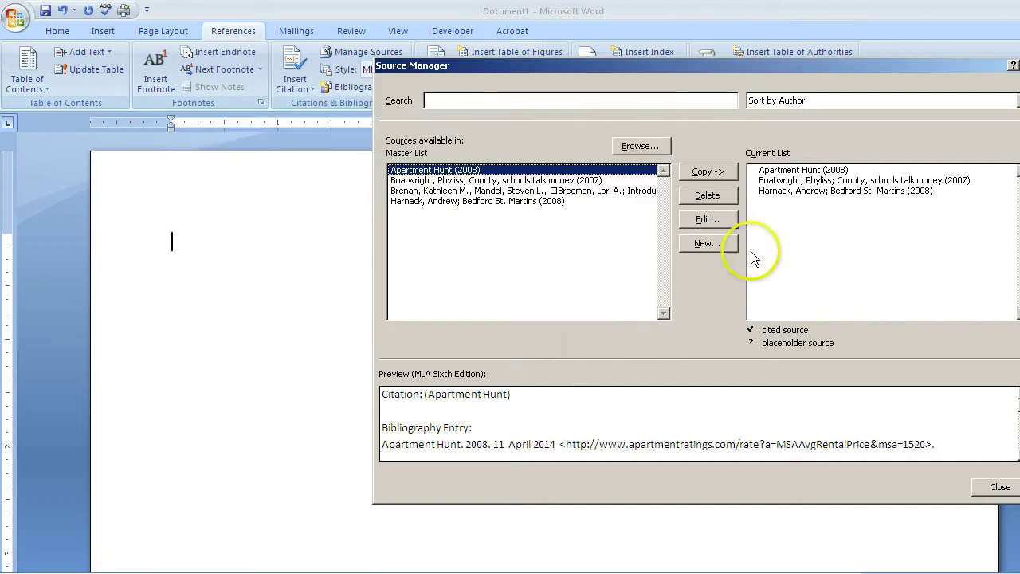
pyautogui.click(820, 170)
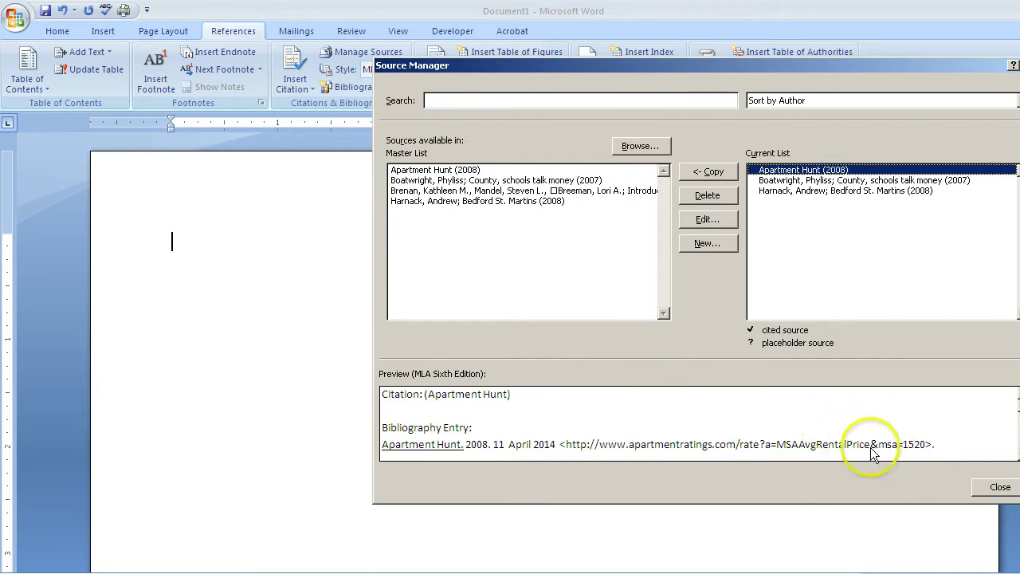
pyautogui.moveTo(818, 66); pyautogui.dragTo(718, 77)
pyautogui.click(914, 500)
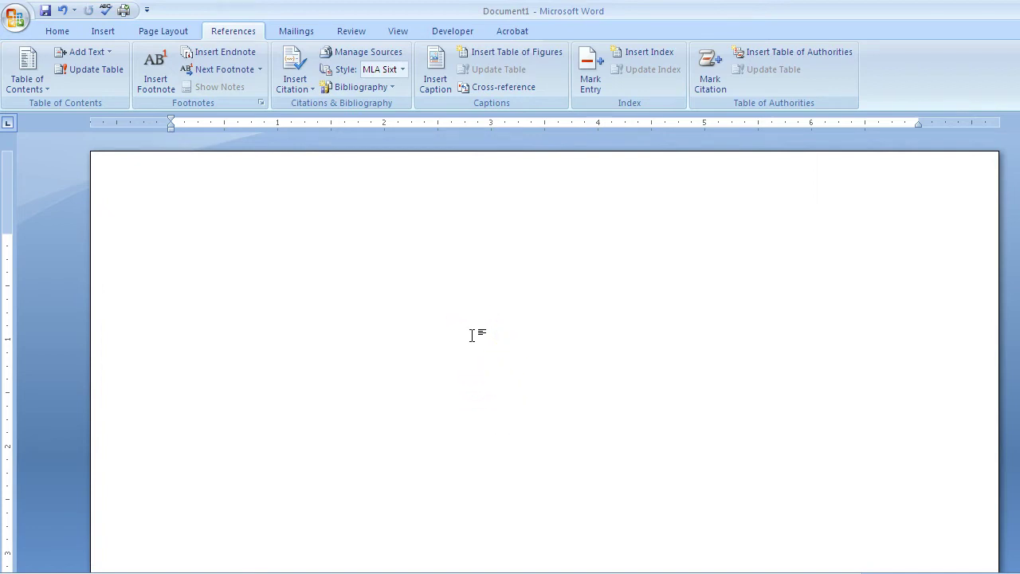
# - Insert the built-in Works Cited list with the Apartment Hunt, Boatwright and Harnack entries
pyautogui.click(381, 89)
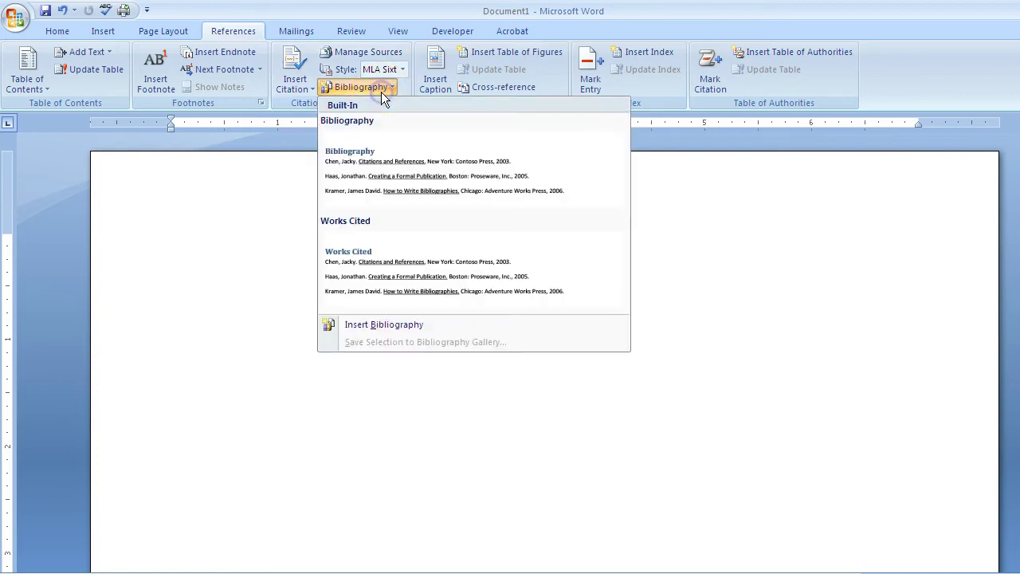
pyautogui.click(402, 250)
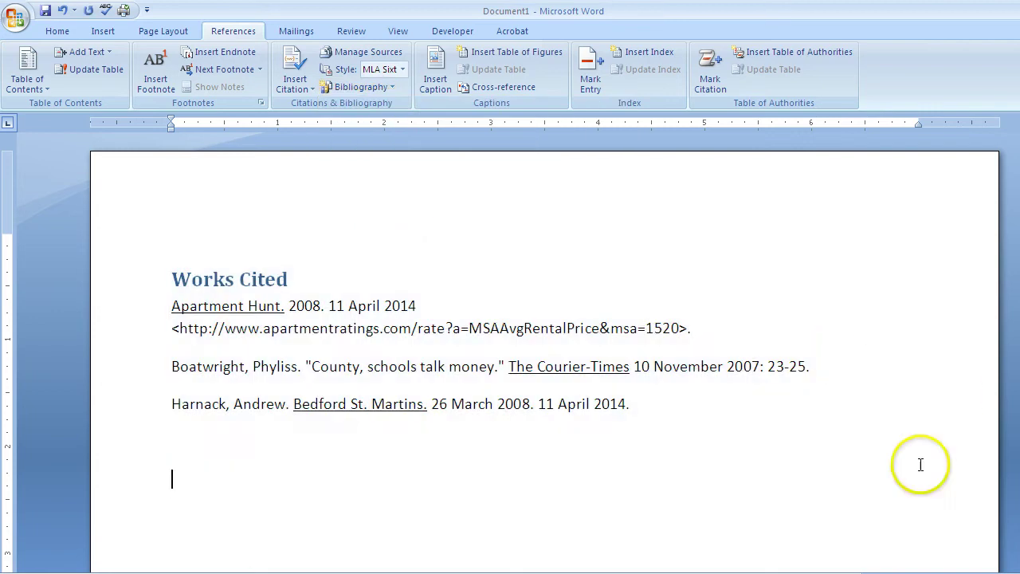